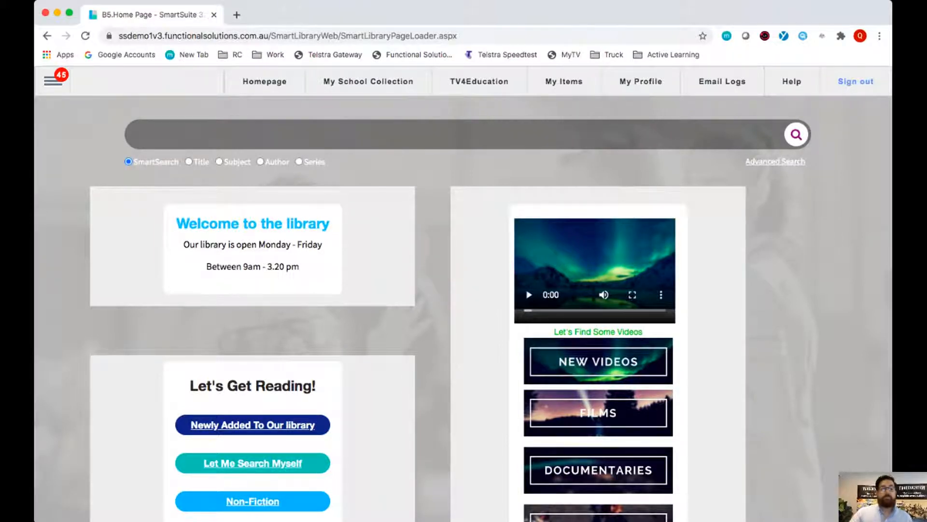
- Open the Water and Chemical Reactions lesson from the saved SmartClassrooms lessons
left_click(53, 80)
mouse_move(75, 325)
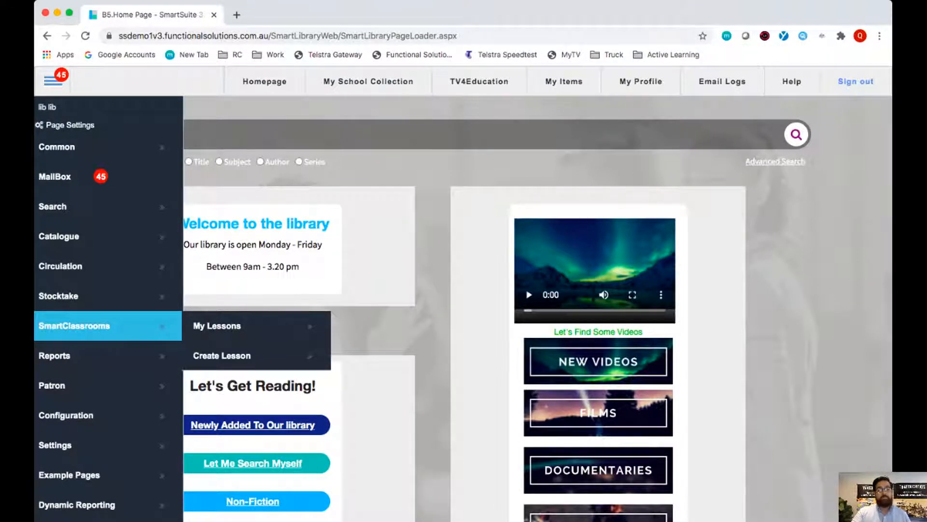
left_click(217, 325)
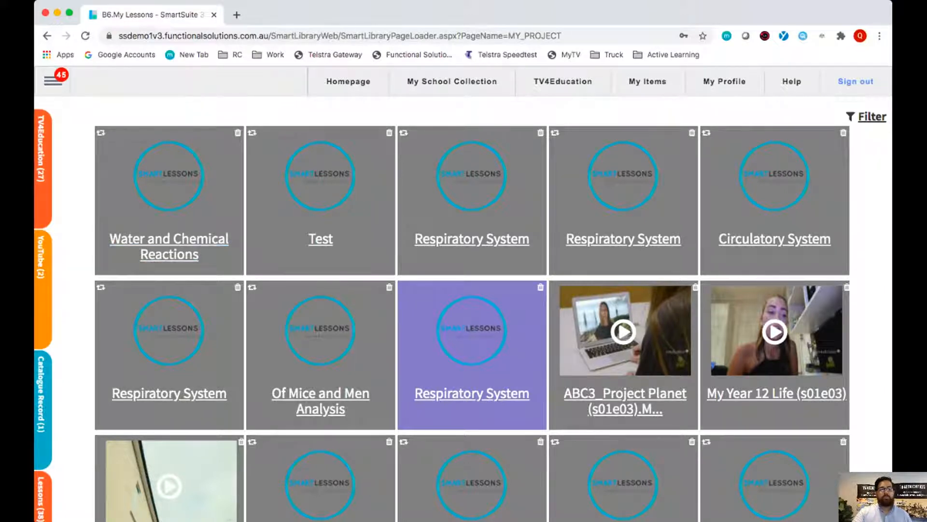
left_click(472, 393)
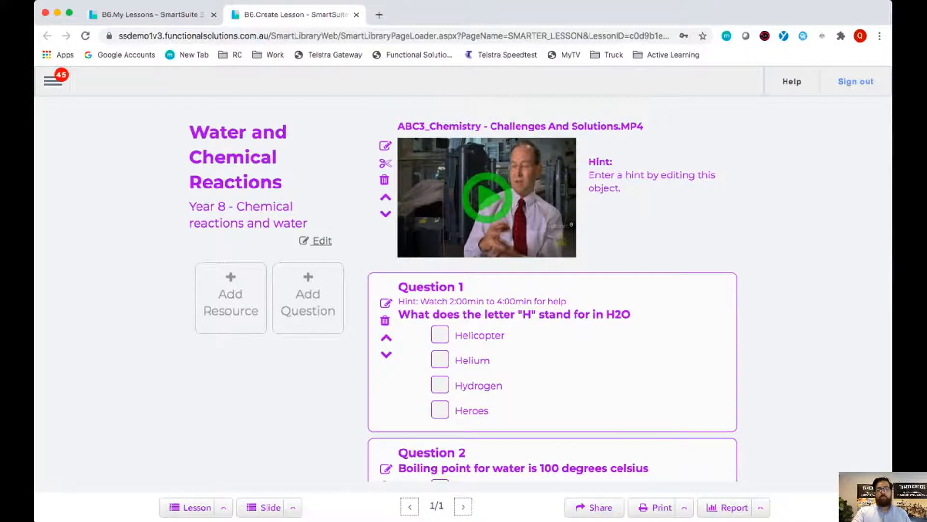
- Look through the lesson's videos and questions, from the chemistry video down to Question 3
scroll(553, 287, "down", 5)
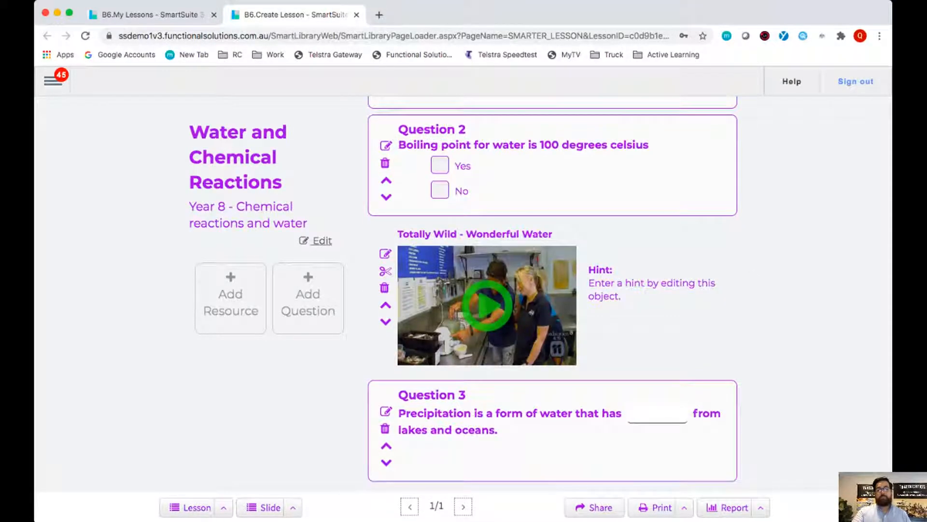
scroll(553, 290, "up", 5)
scroll(552, 289, "down", 5)
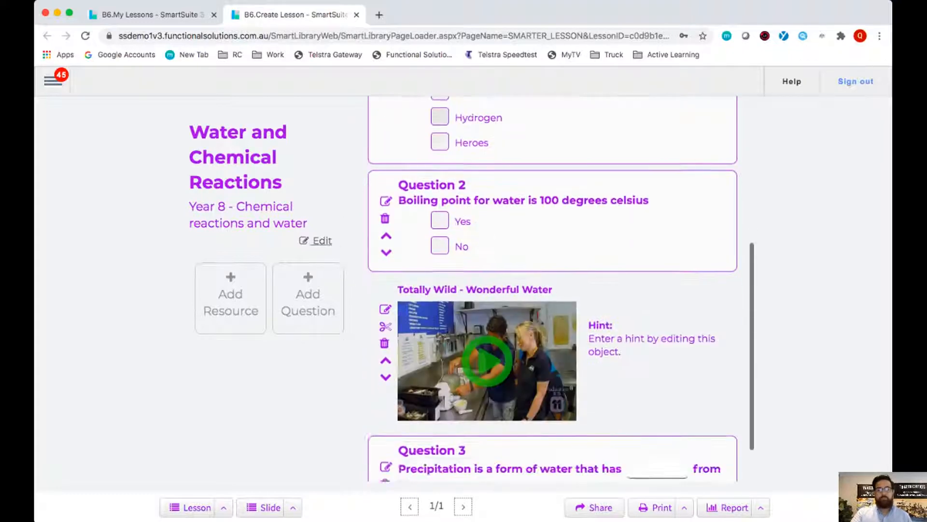
scroll(553, 290, "up", 5)
scroll(552, 287, "down", 5)
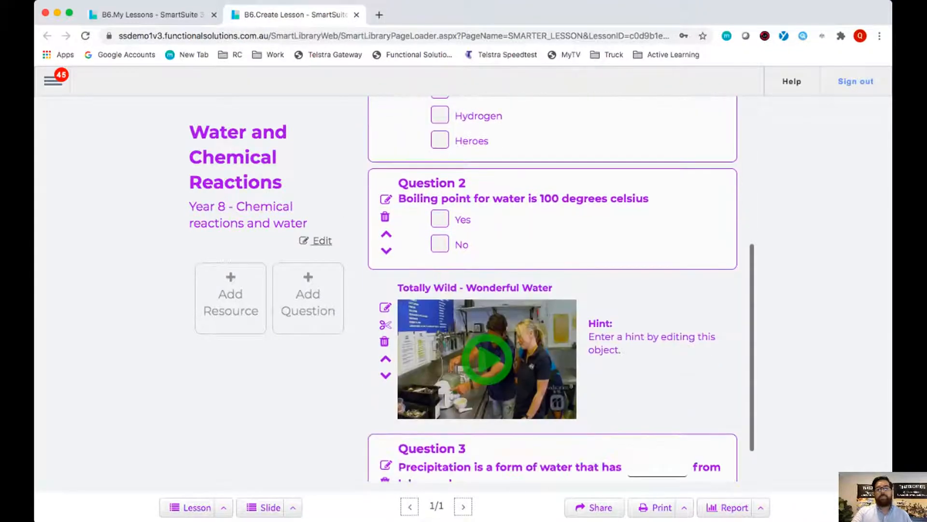
scroll(553, 288, "up", 6)
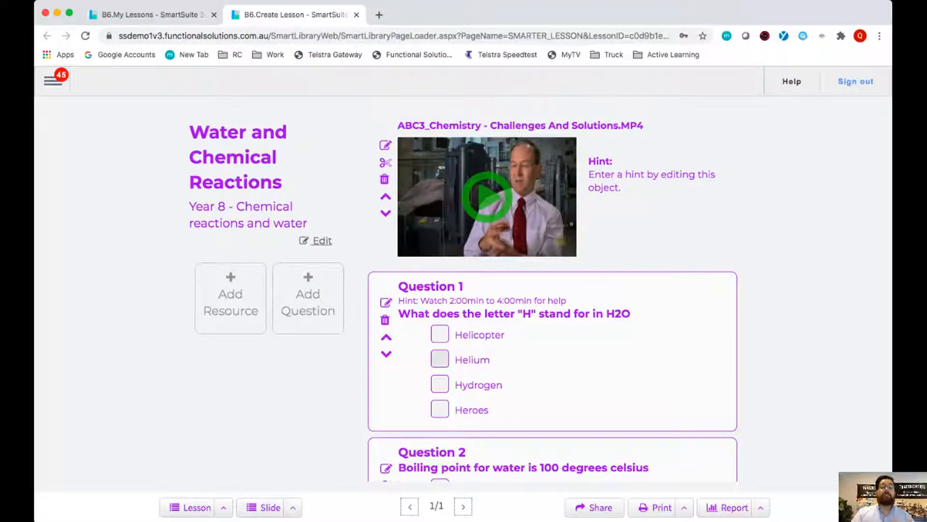
scroll(553, 290, "down", 1)
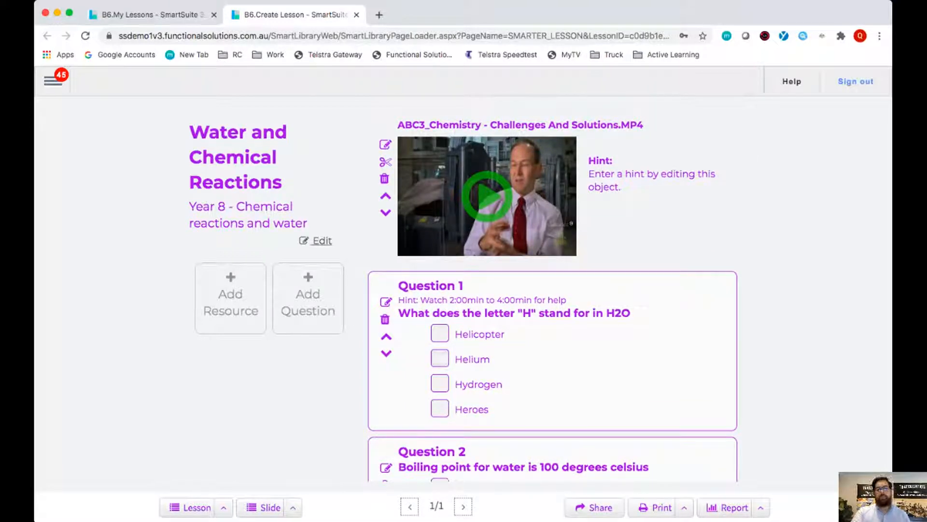
scroll(552, 290, "down", 7)
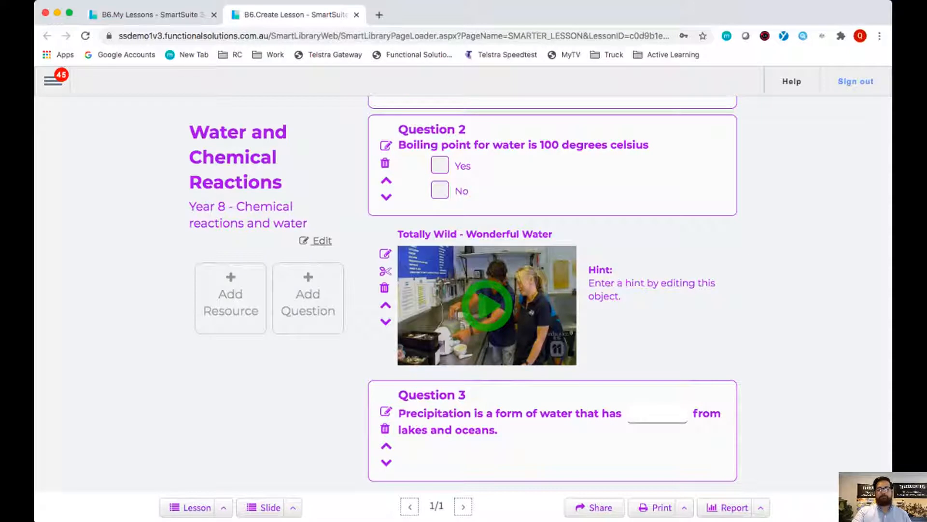
- Open the chapter editor for the Totally Wild - Wonderful Water video and set a chapter start time of 00:01:22
left_click(385, 271)
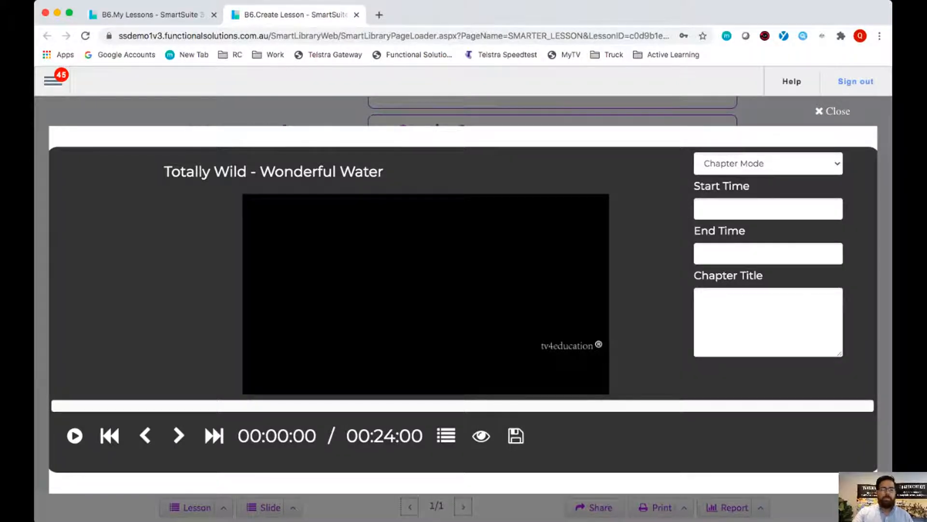
key("space")
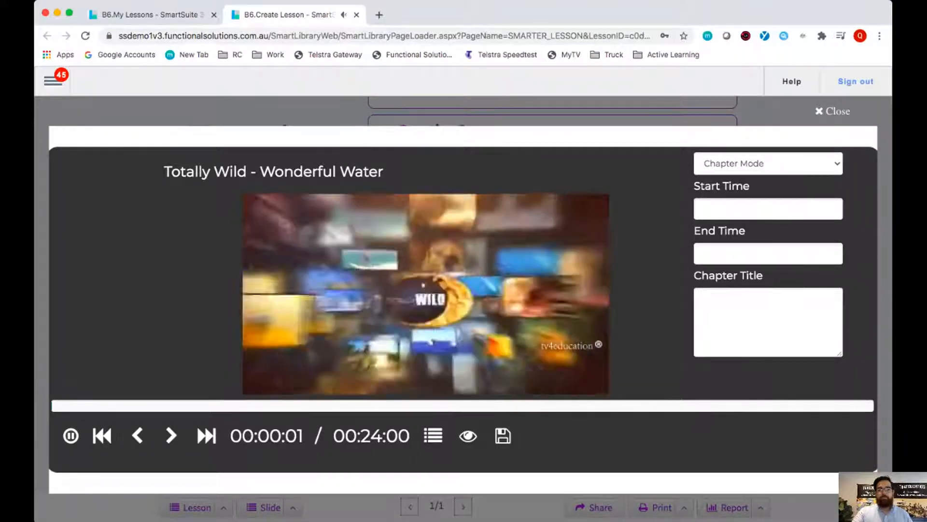
key("space")
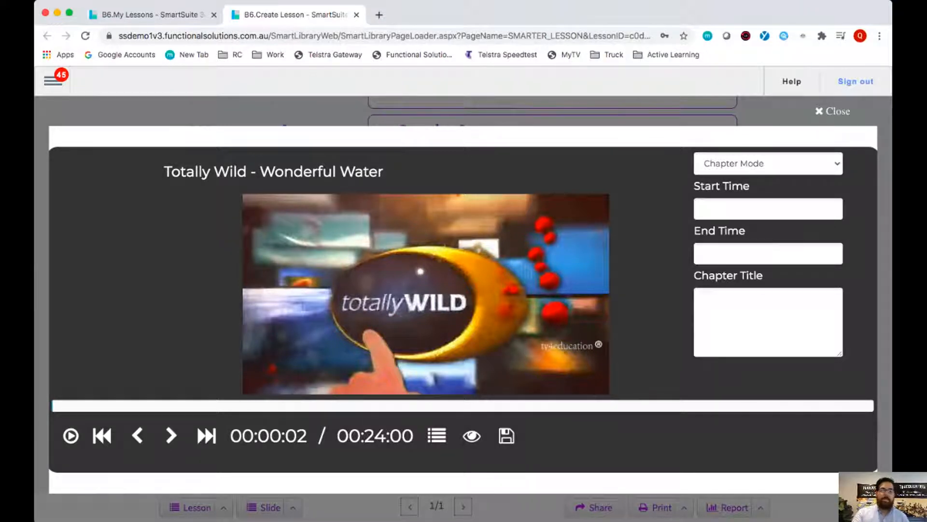
left_click(94, 405)
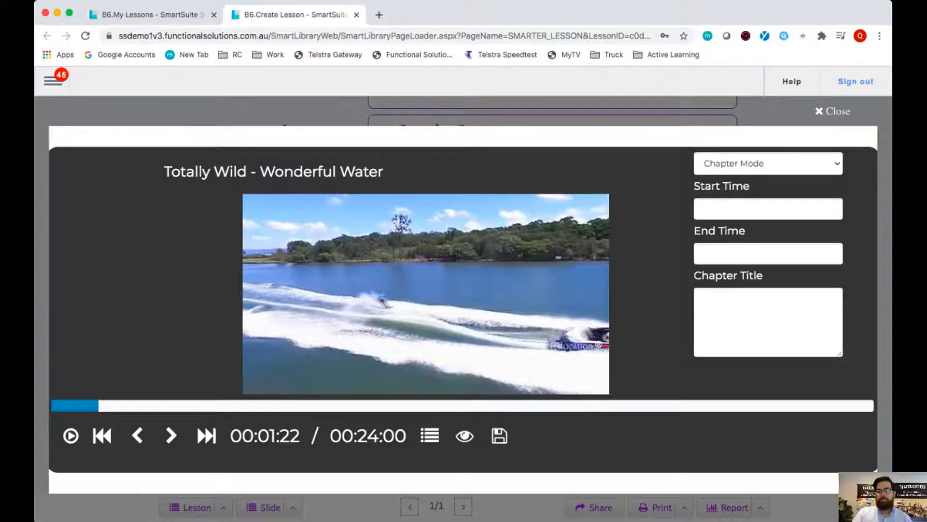
left_click_drag(694, 186, 750, 186)
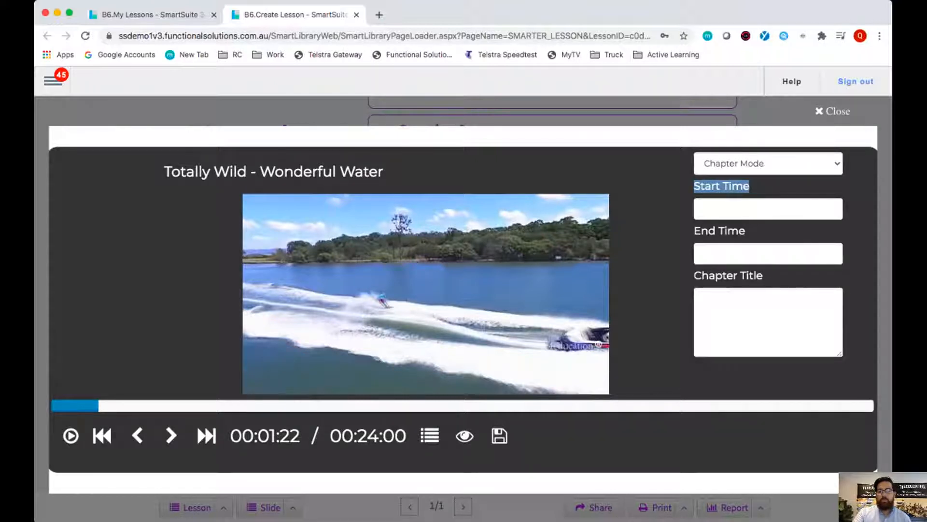
left_click(767, 208)
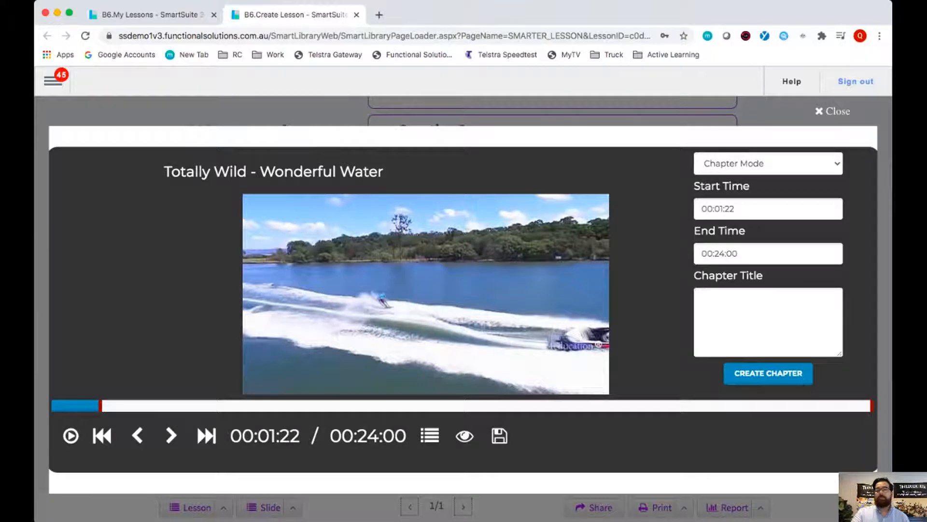
- Advance through the Wonderful Water video and set the chapter's end time to 00:05:15
key("Right")
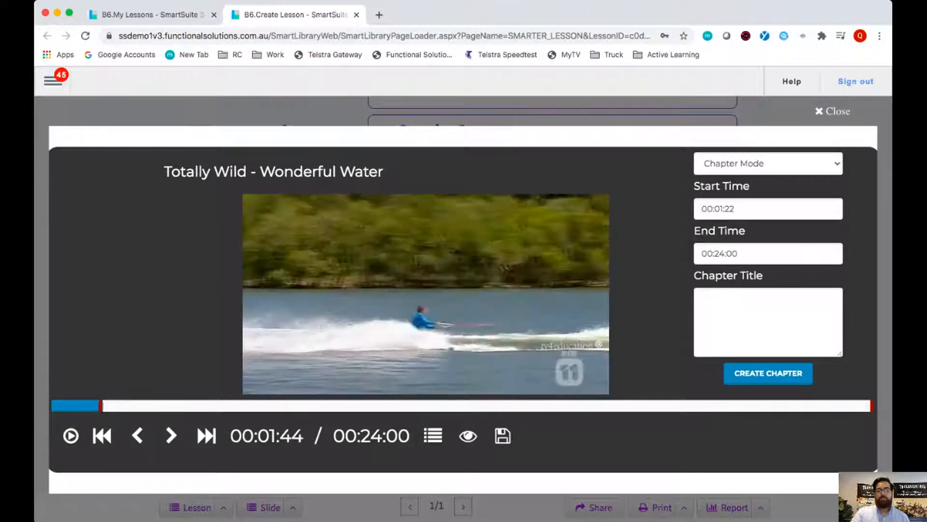
key("Right")
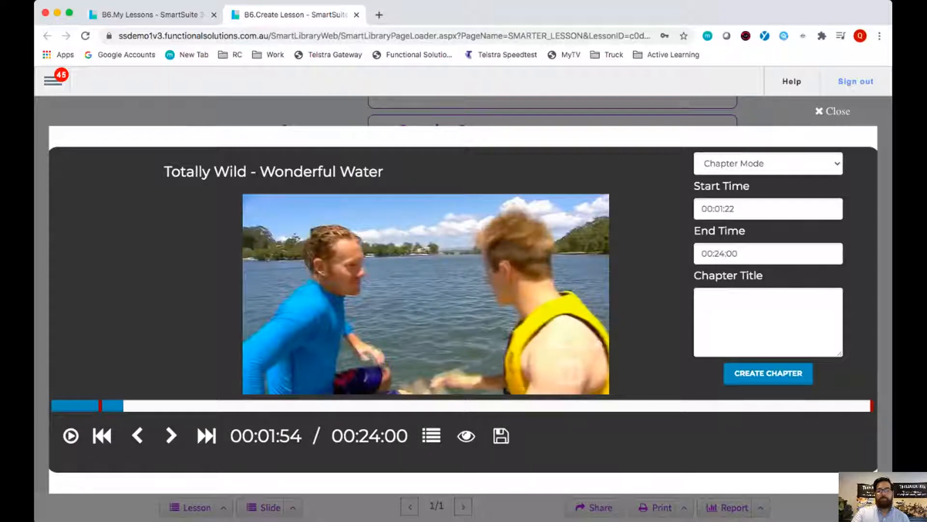
key("Right")
key("Right")
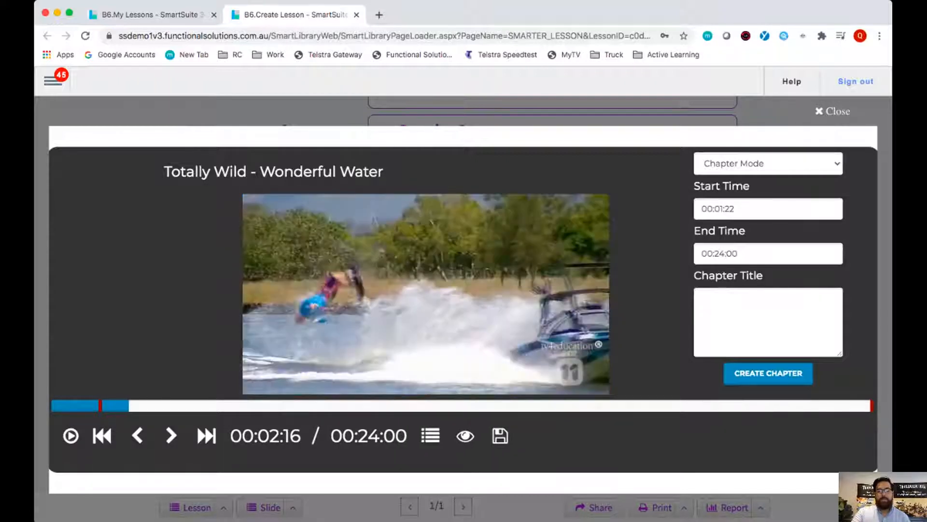
key("Right")
key("Right")
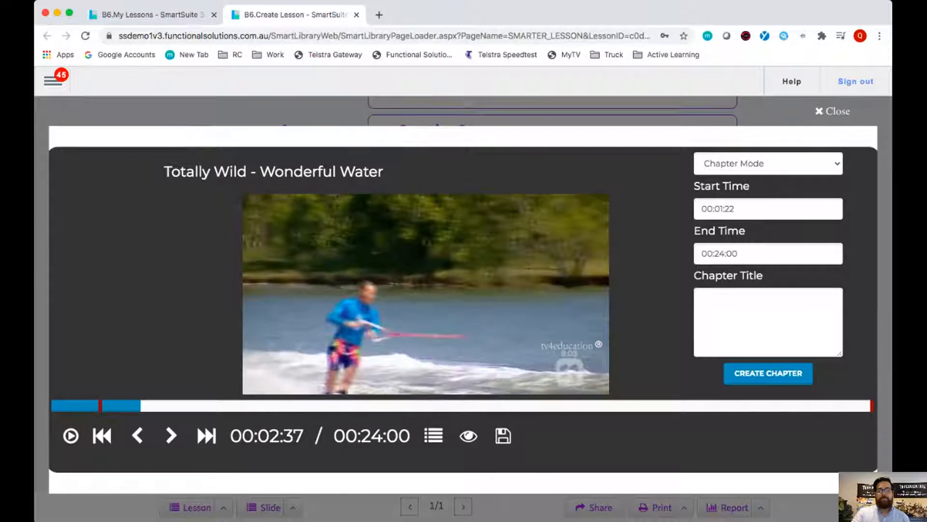
key("Right")
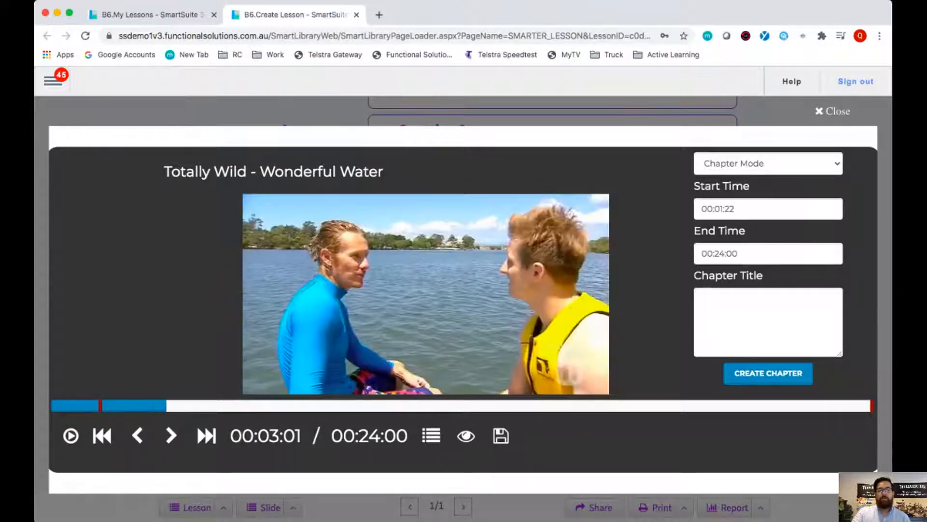
key("Right")
key("Right")
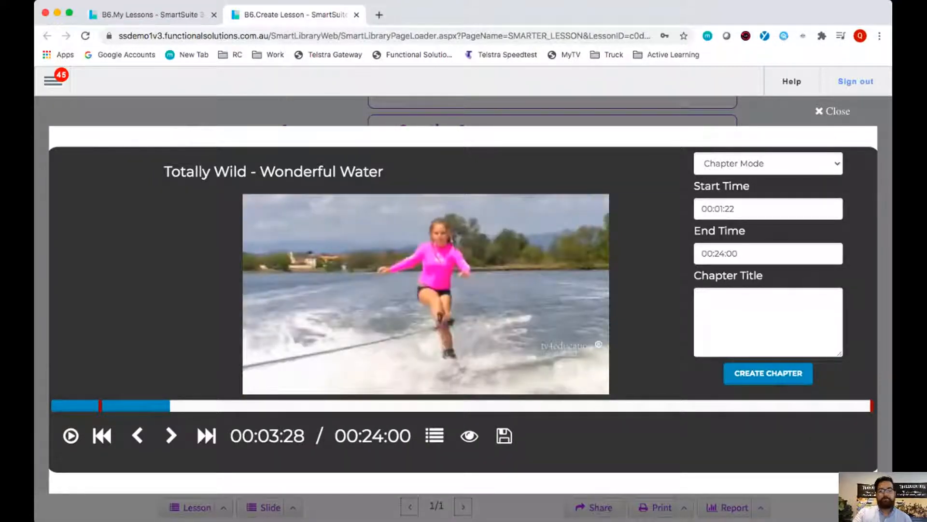
key("Right")
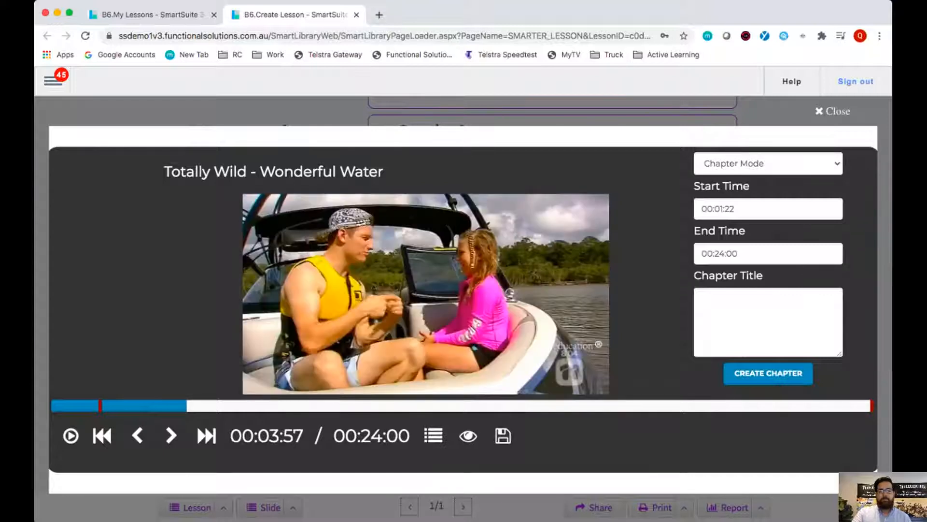
key("Right")
left_click(231, 406)
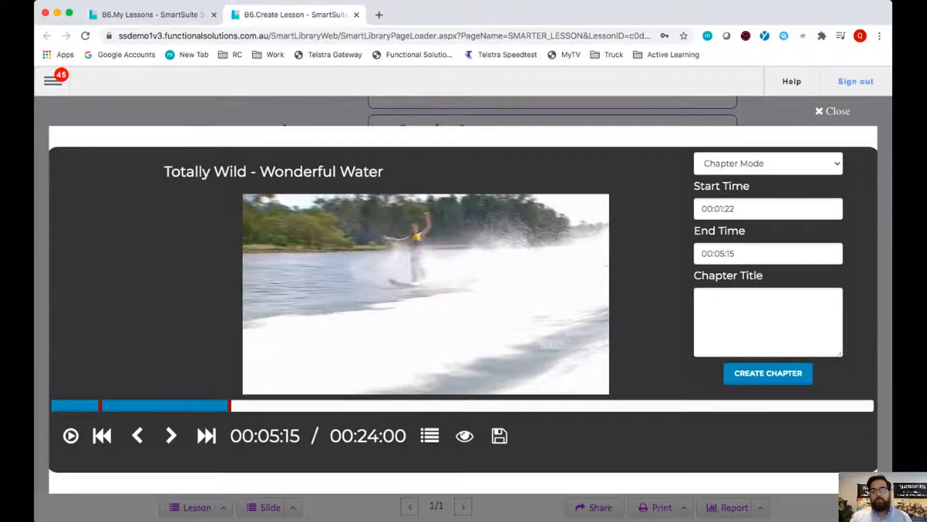
- Enter "Chapter 1" as the chapter title
left_click(702, 298)
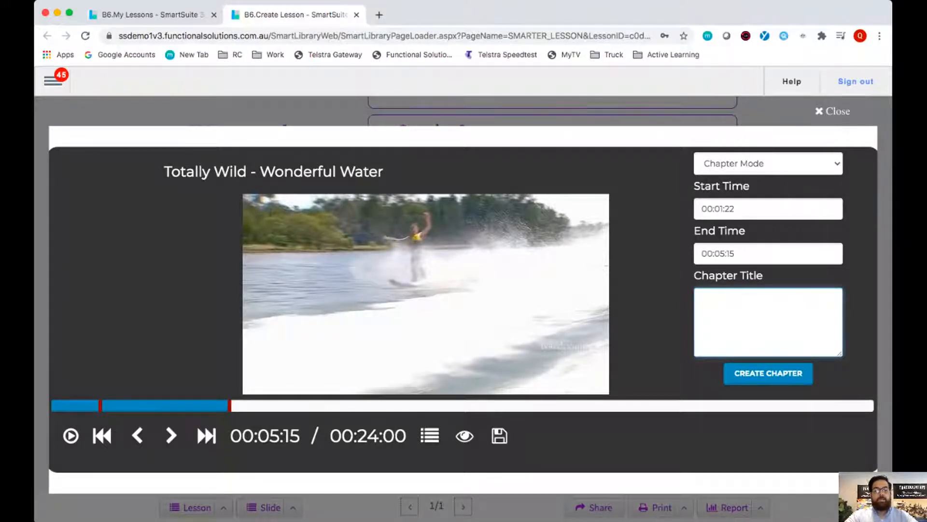
type("CHapt")
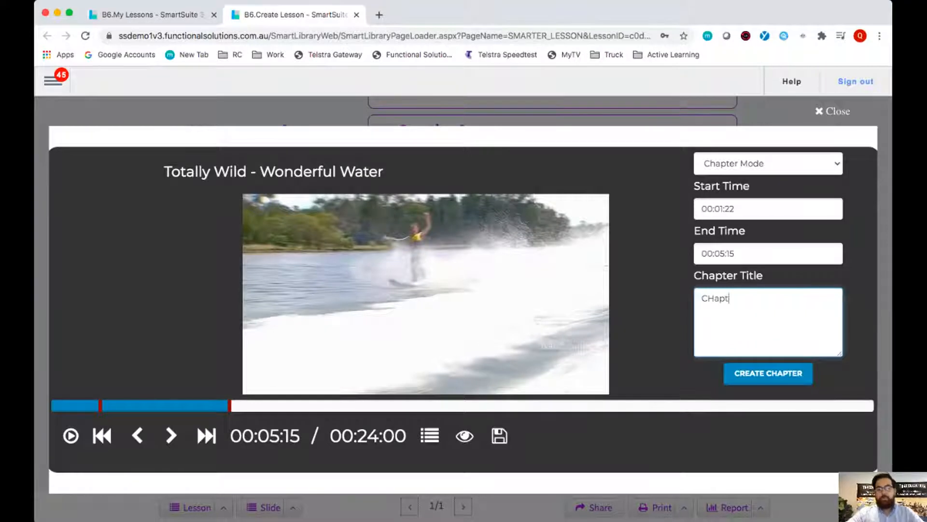
key("BackSpace")
key("BackSpace")
key("BackSpace")
key("BackSpace")
type("hapter 1")
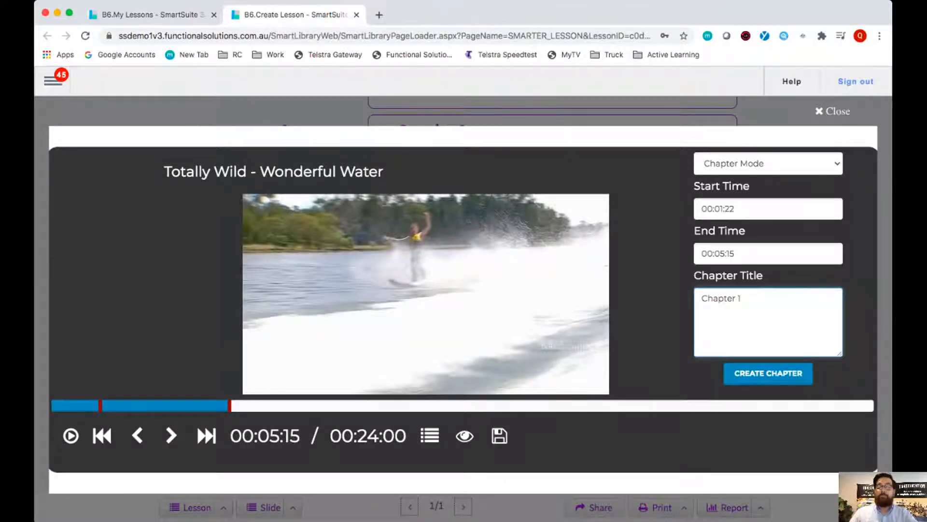
- Create the chapter with the title "Example of how water can be used other than drinking" and return to the lesson
key("super+a")
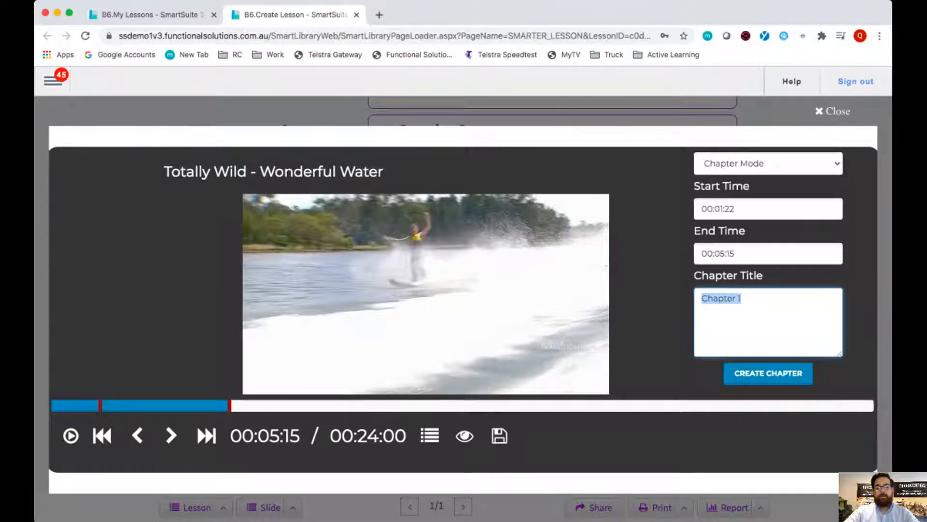
type("Exampl")
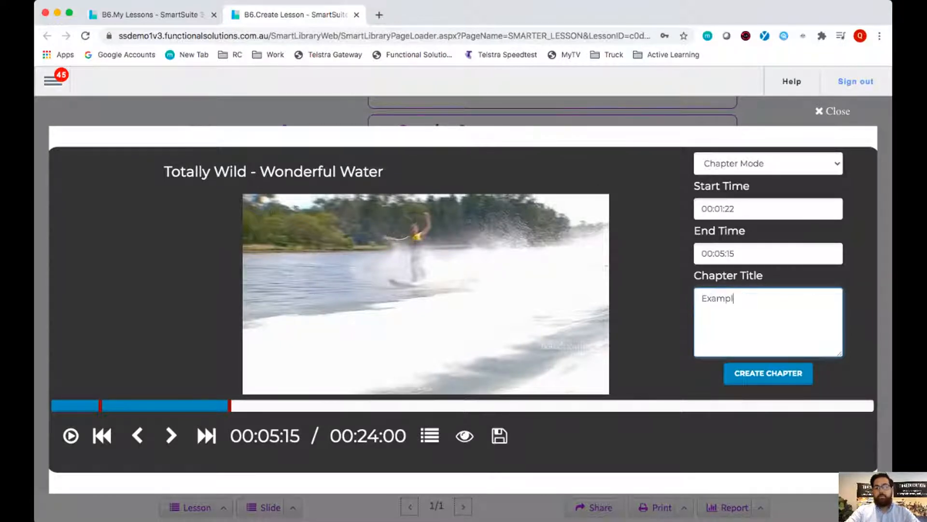
type("e of how ")
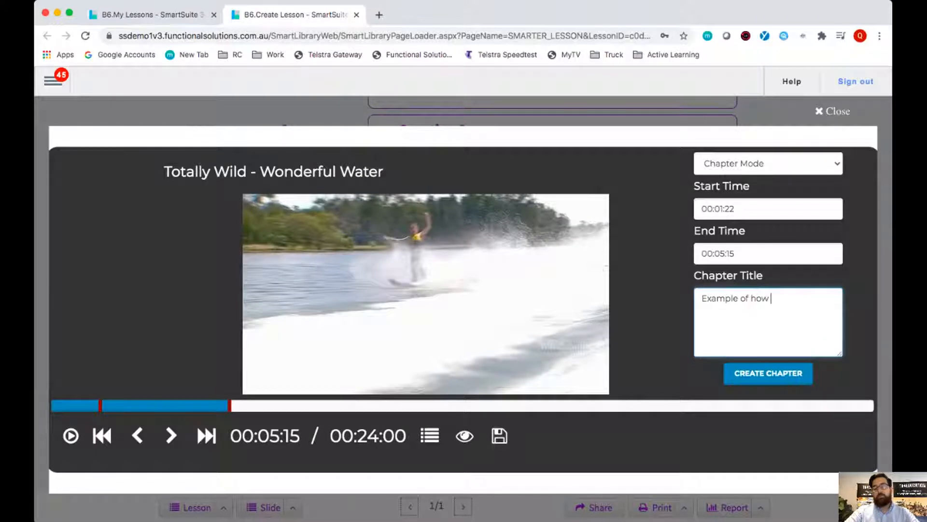
type("water can be ")
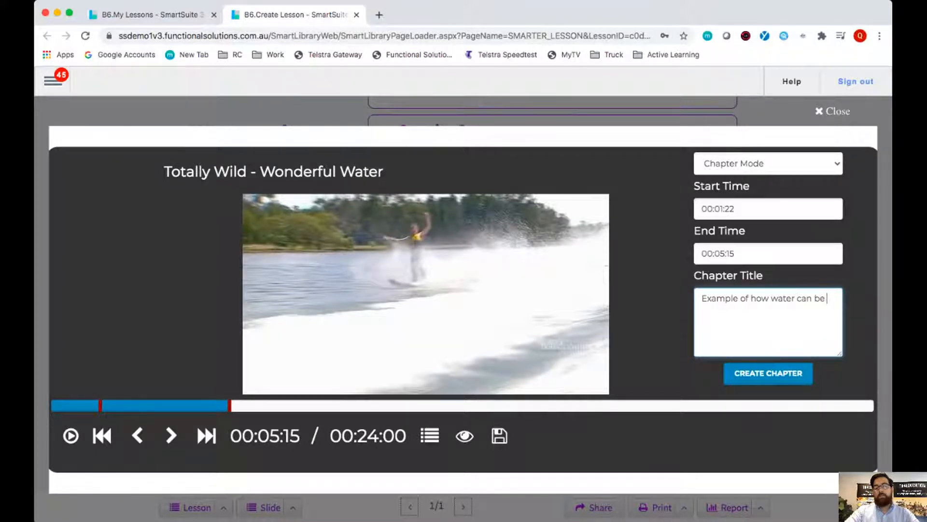
type("used other th")
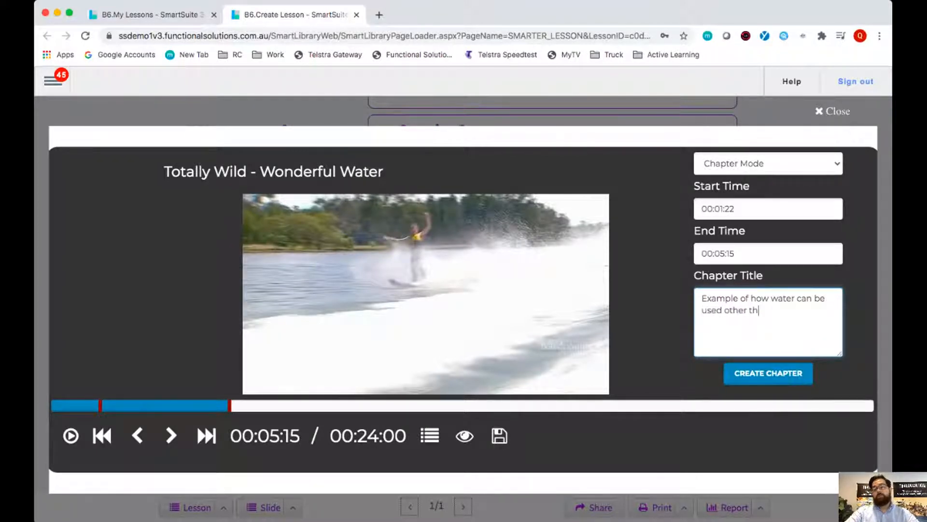
type("an drinking")
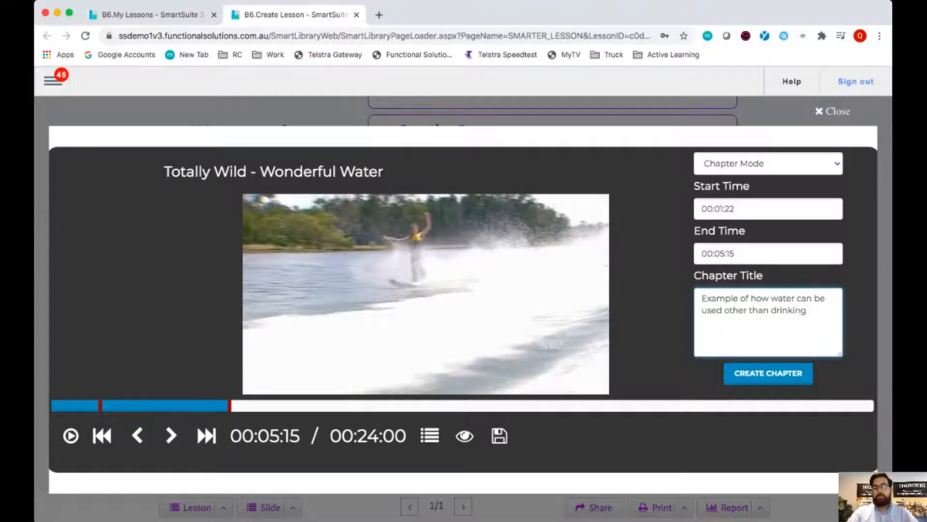
left_click(768, 375)
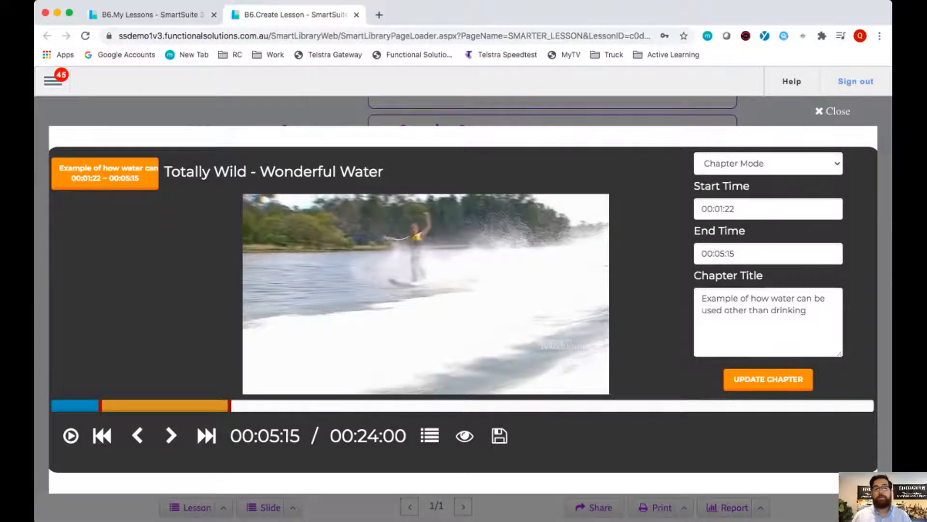
key("Escape")
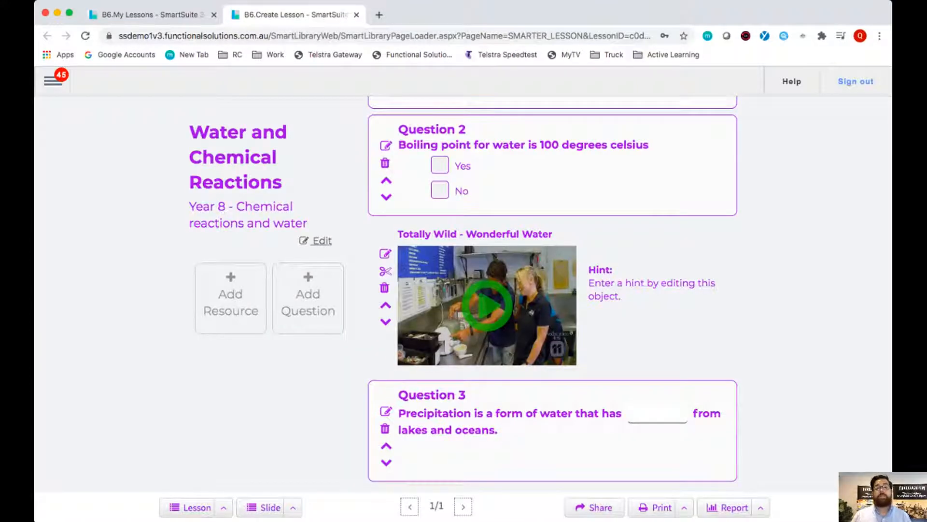
scroll(486, 305, "down", 1)
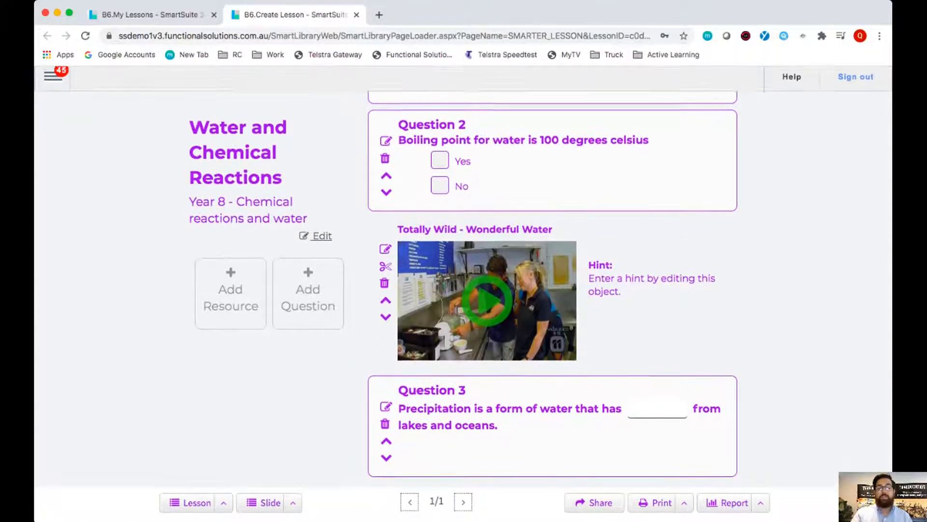
- Play the Totally Wild - Wonderful Water video in the lesson to preview its chapter, and close the player
left_click(487, 305)
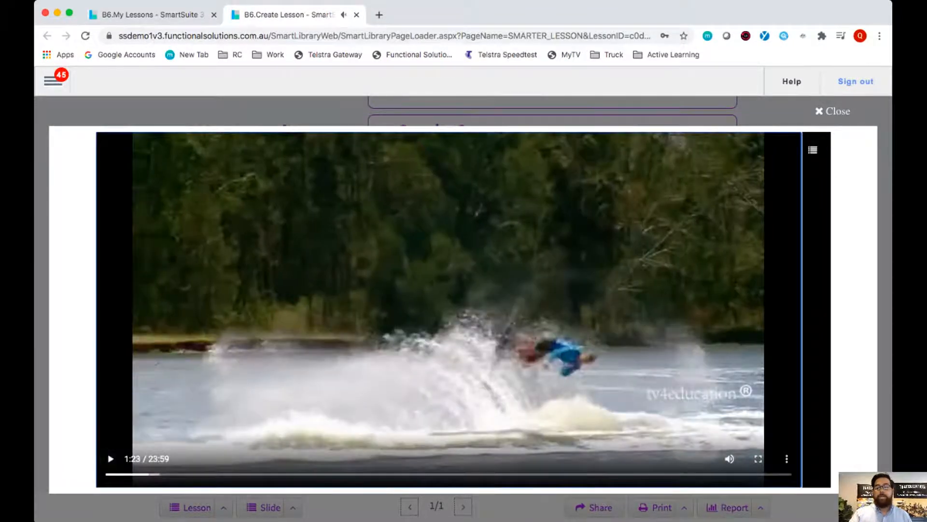
key("Escape")
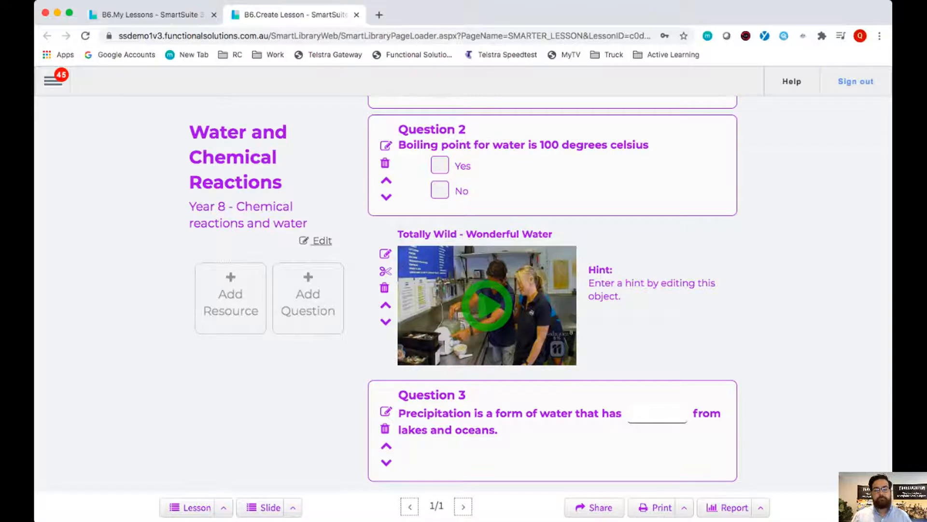
- Create another chapter in the Totally Wild - Wonderful Water video, running from 00:09:21 to 00:10:24 and titled "Water in biology"
left_click(385, 271)
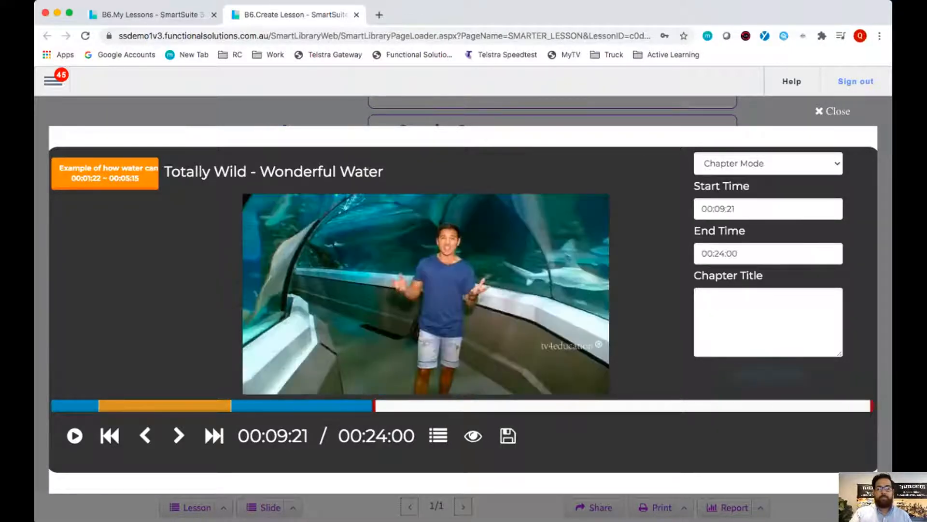
left_click_drag(374, 406, 407, 406)
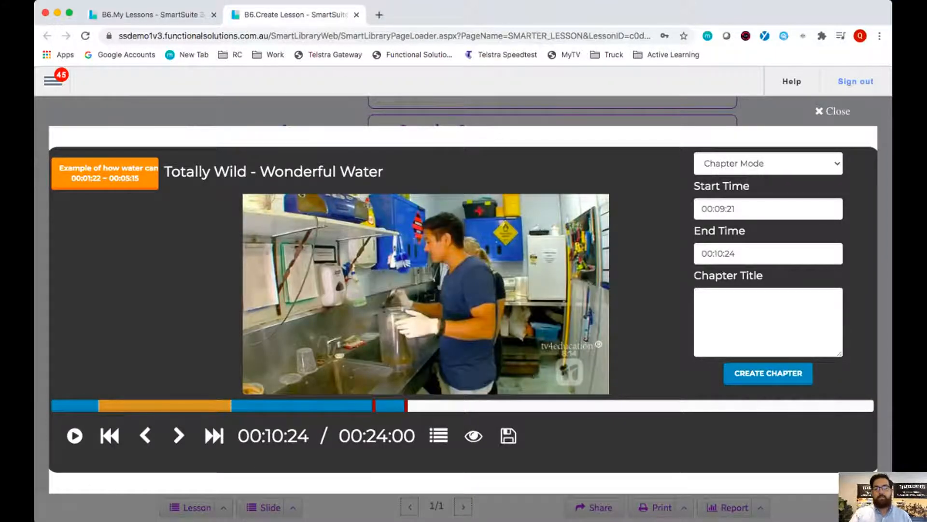
left_click(769, 322)
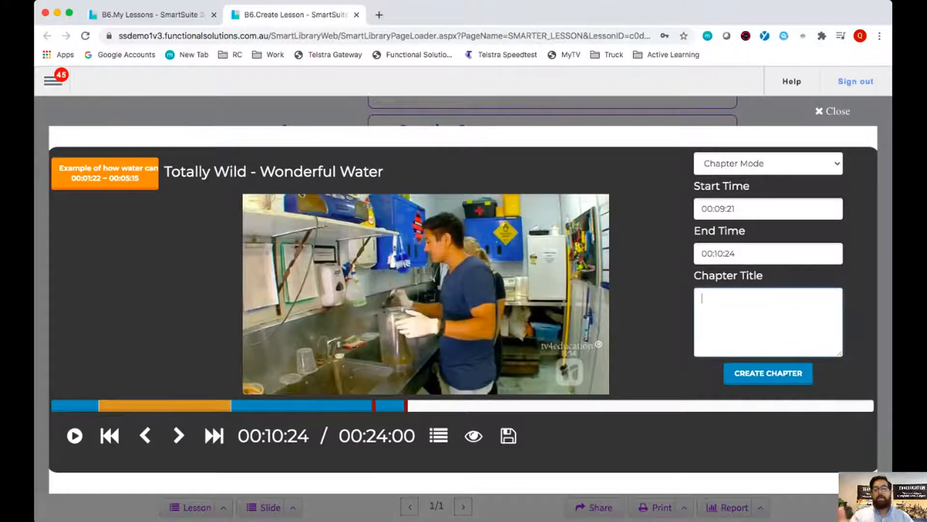
type("Water")
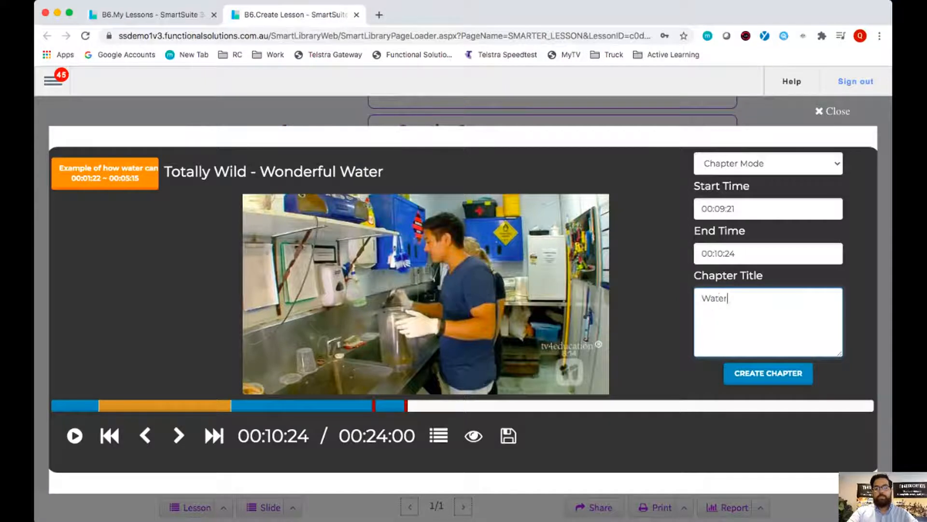
type(" in biology")
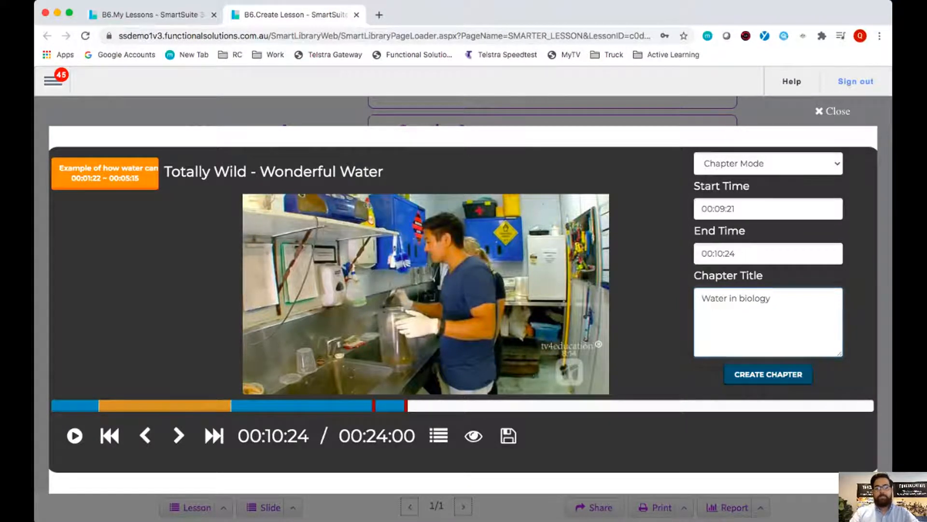
left_click(768, 374)
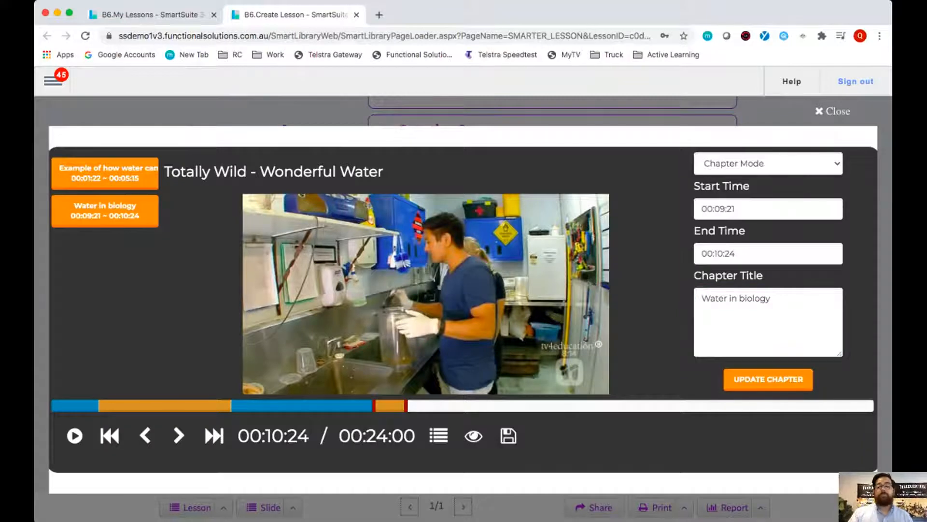